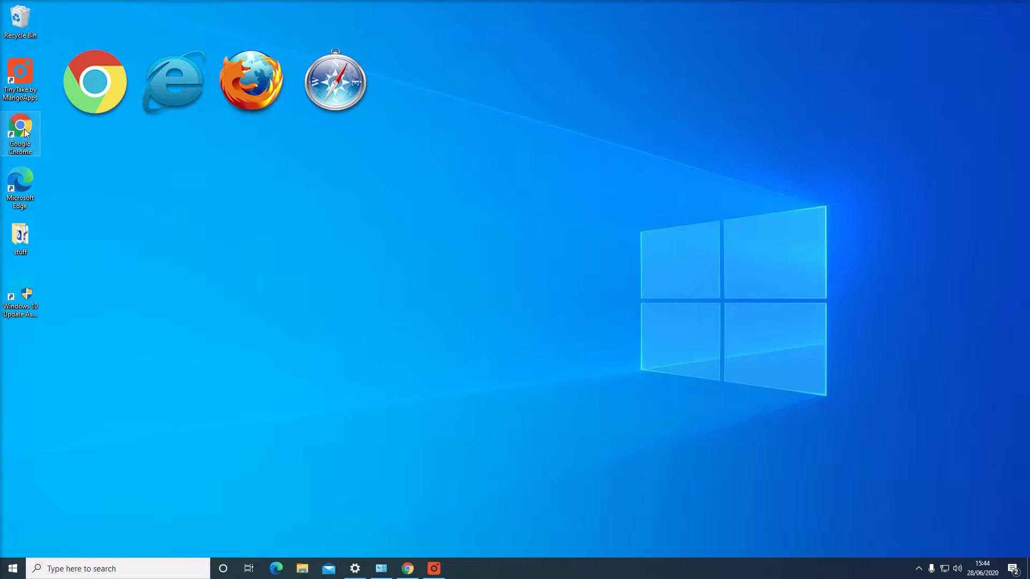
pyautogui.doubleClick(24, 129)
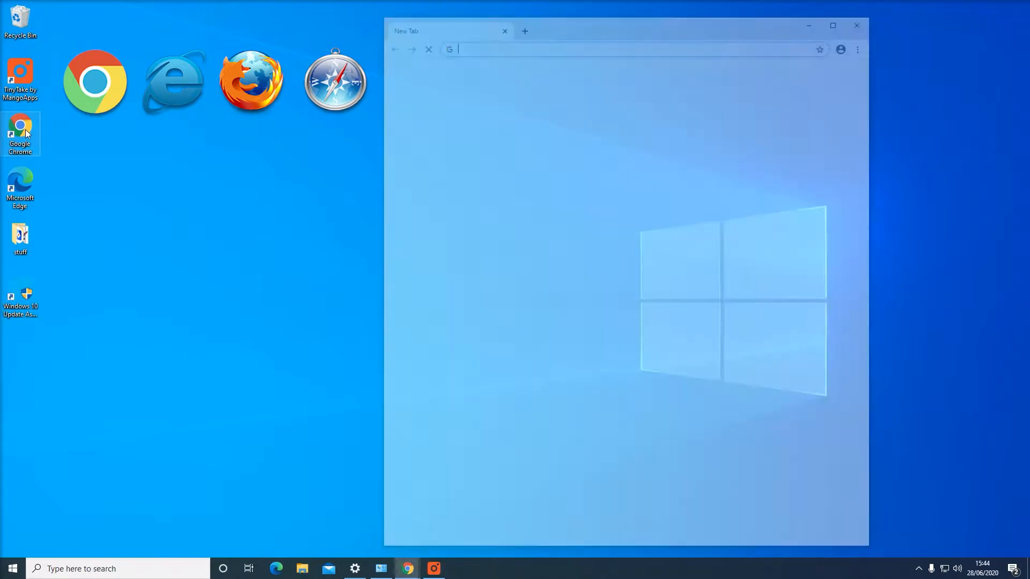
pyautogui.click(624, 44)
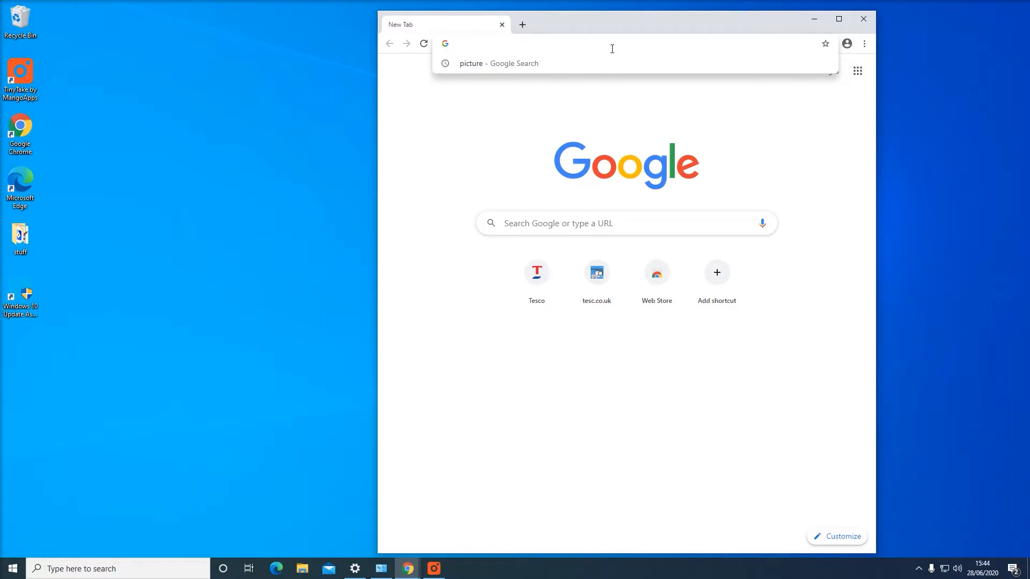
pyautogui.write('www.')
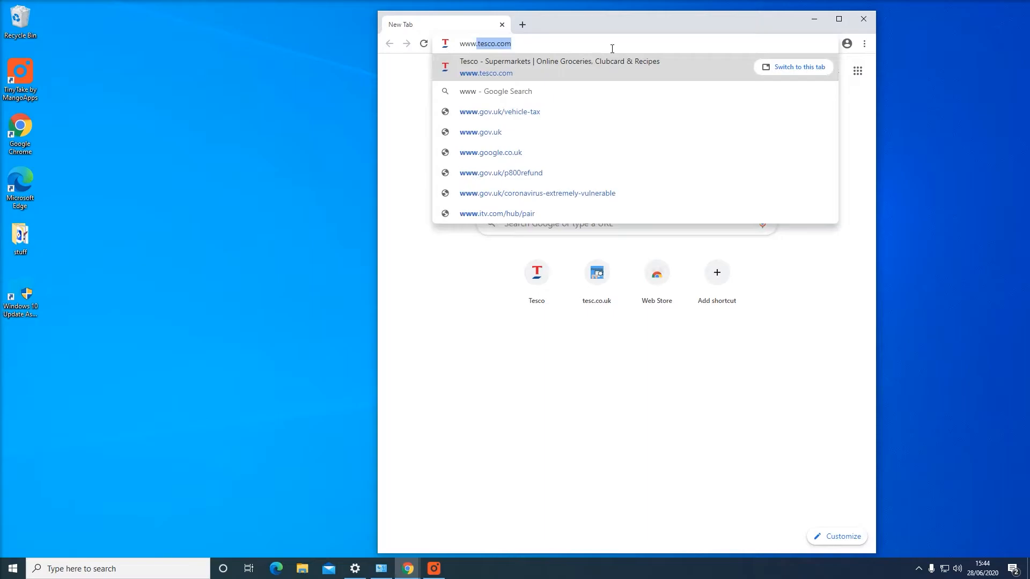
pyautogui.write('next.c')
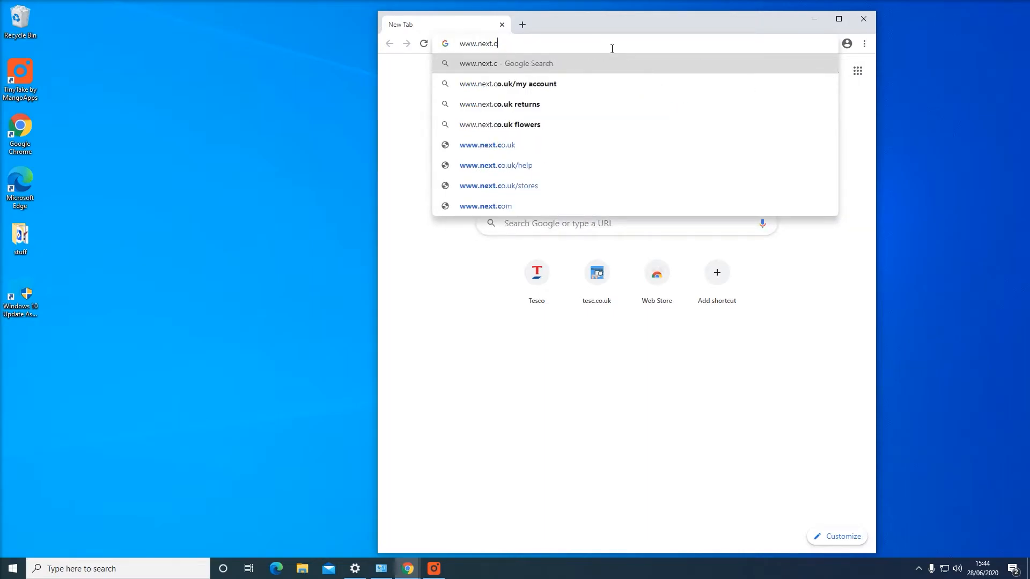
pyautogui.write('o.u')
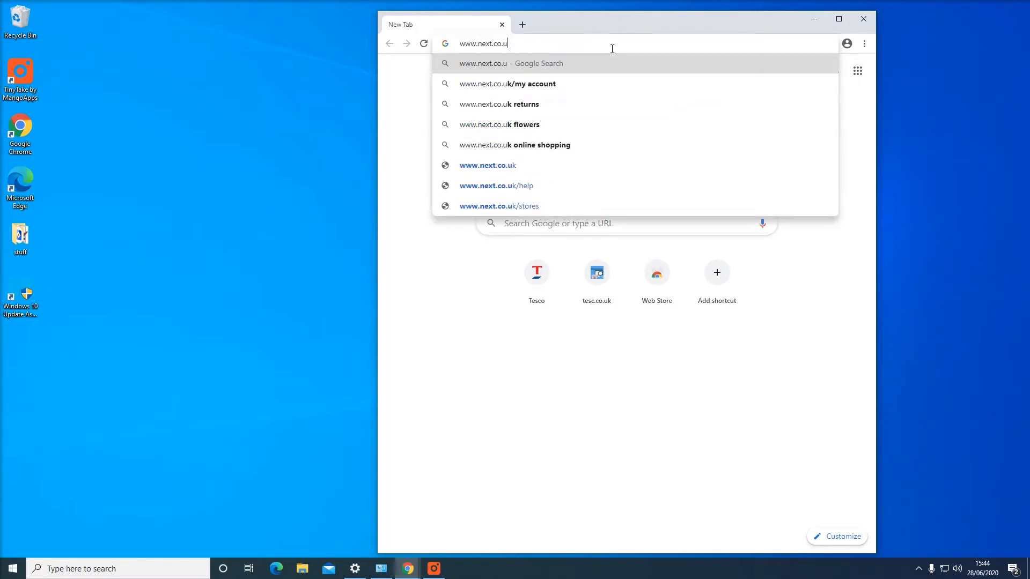
pyautogui.write('k')
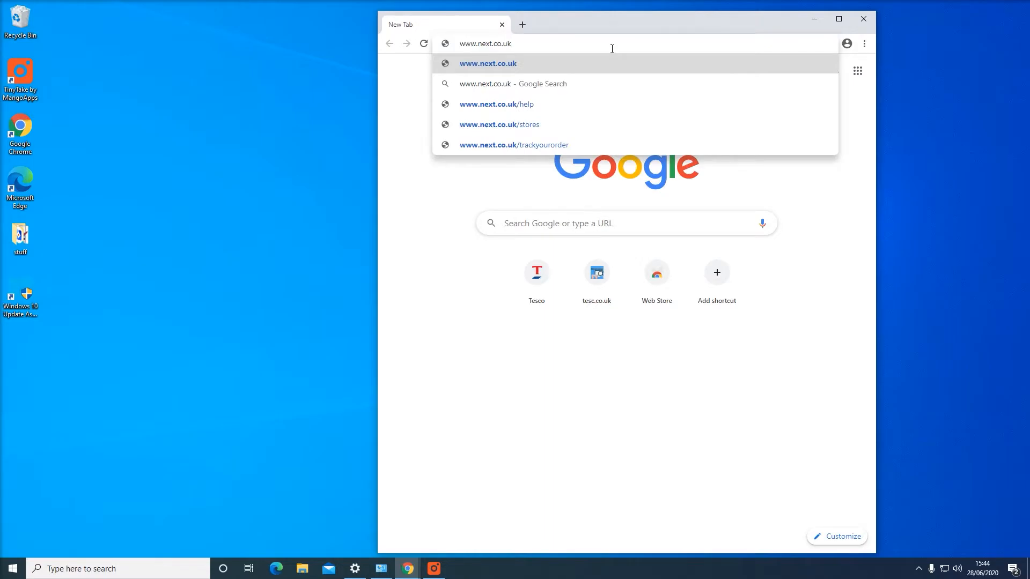
pyautogui.press('Return')
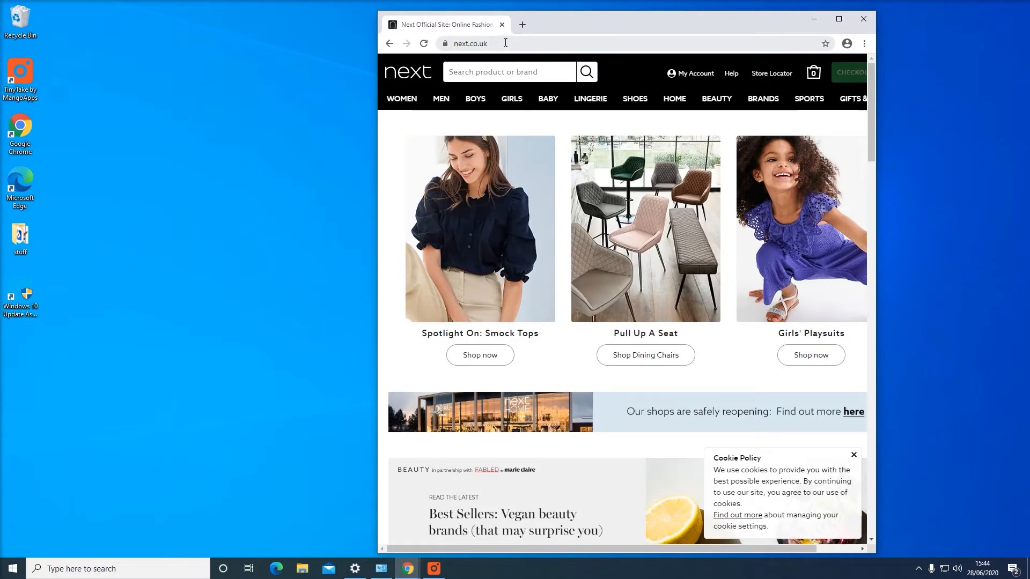
# Highlight the next.co.uk URL in the address bar ready for dragging.
pyautogui.click(499, 42)
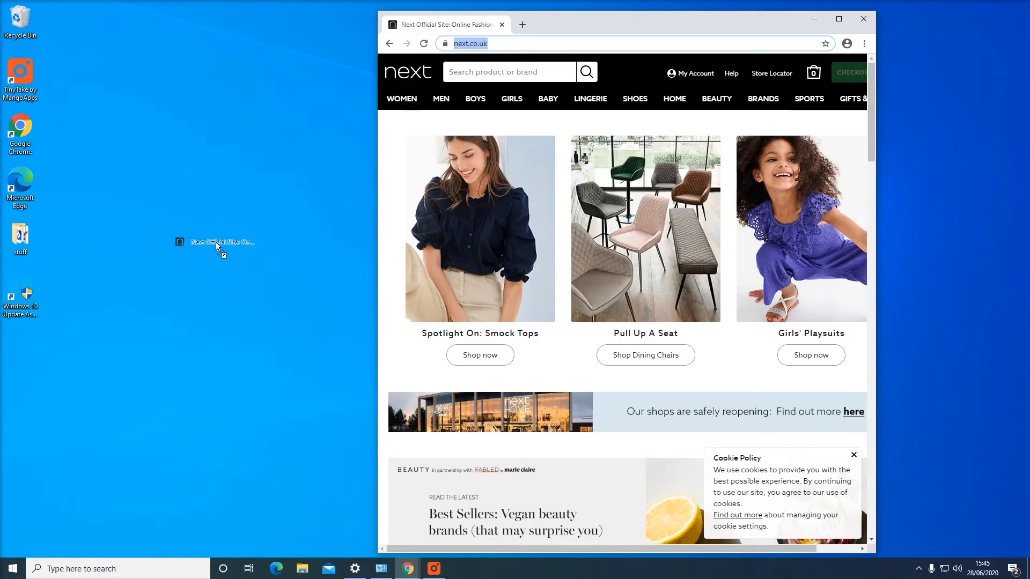
# Drag the URL onto the desktop to create a Next shortcut, then close Chrome.
pyautogui.moveTo(468, 47); pyautogui.dragTo(218, 241)
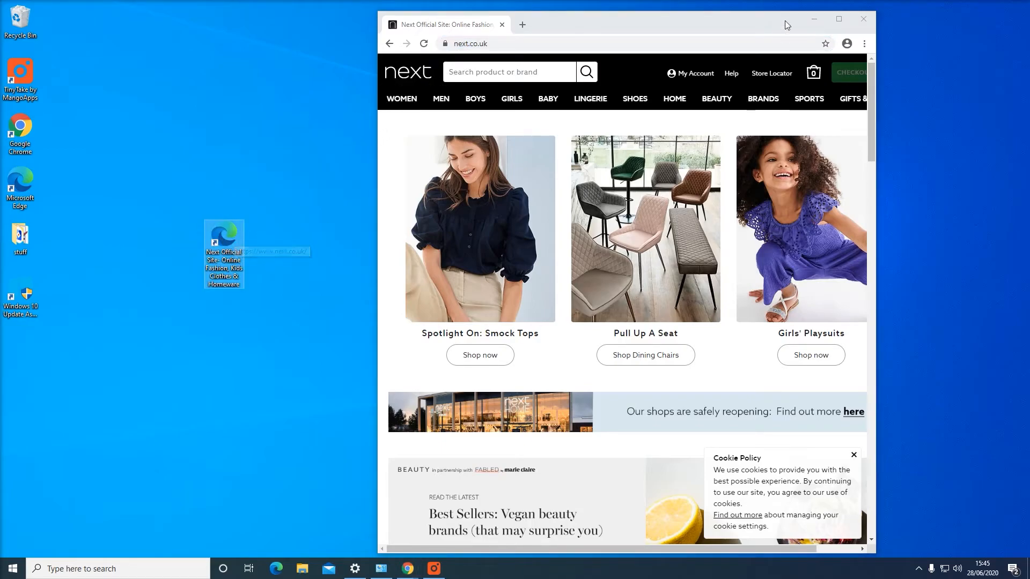
pyautogui.click(863, 22)
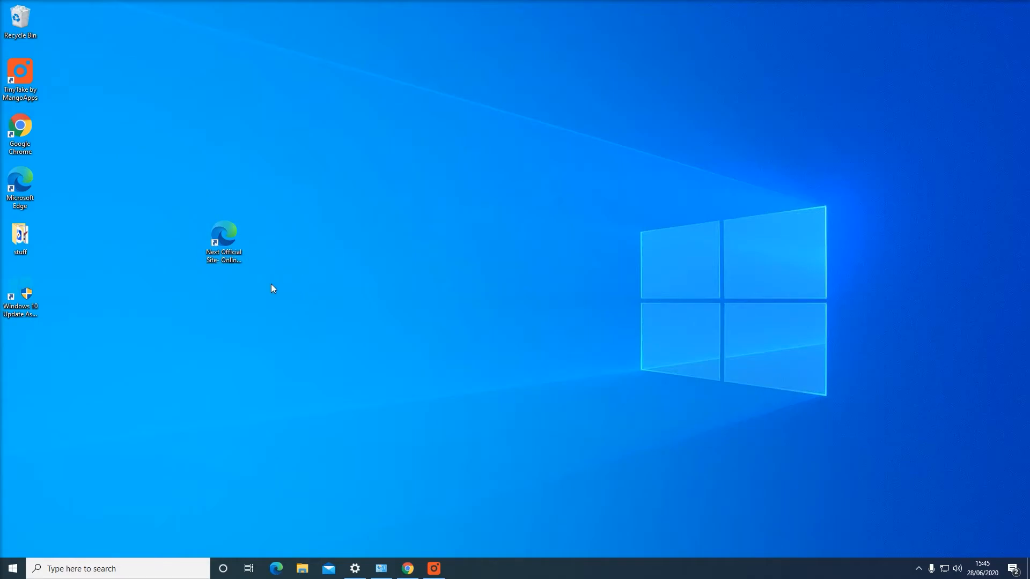
pyautogui.doubleClick(229, 246)
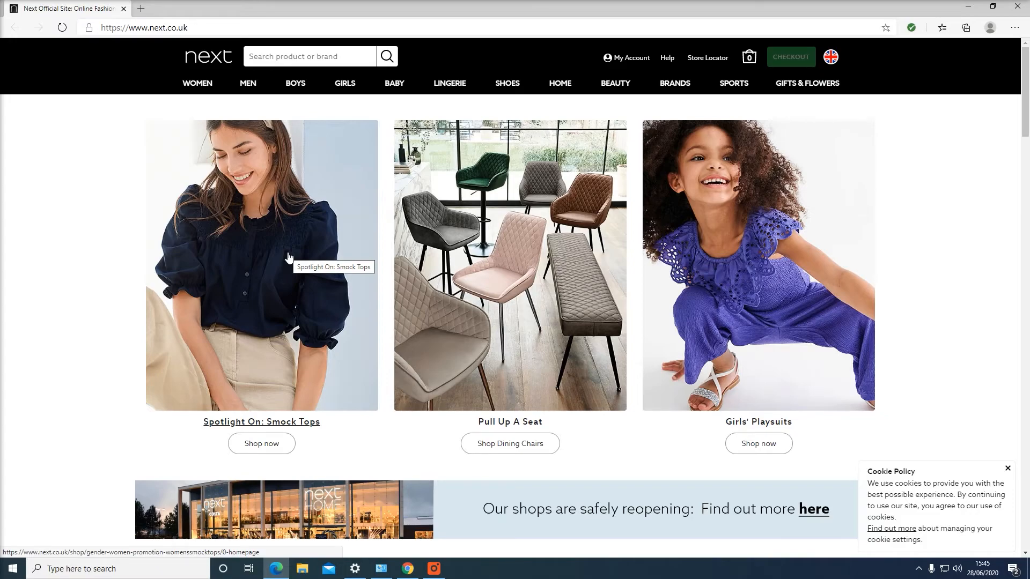
pyautogui.click(1020, 11)
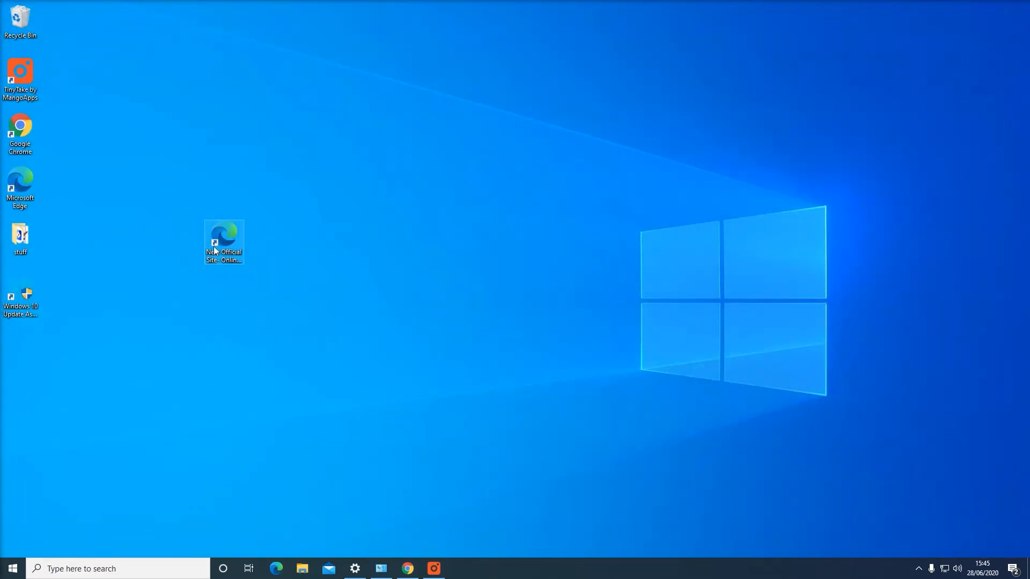